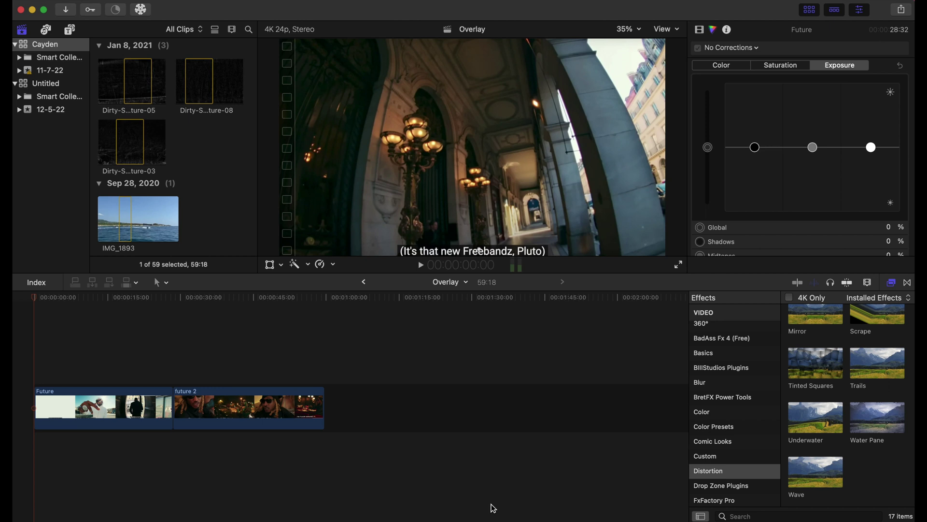
- Play back the start of the Overlay project and scrub back to the cut point in Future
click(41, 298)
key(space)
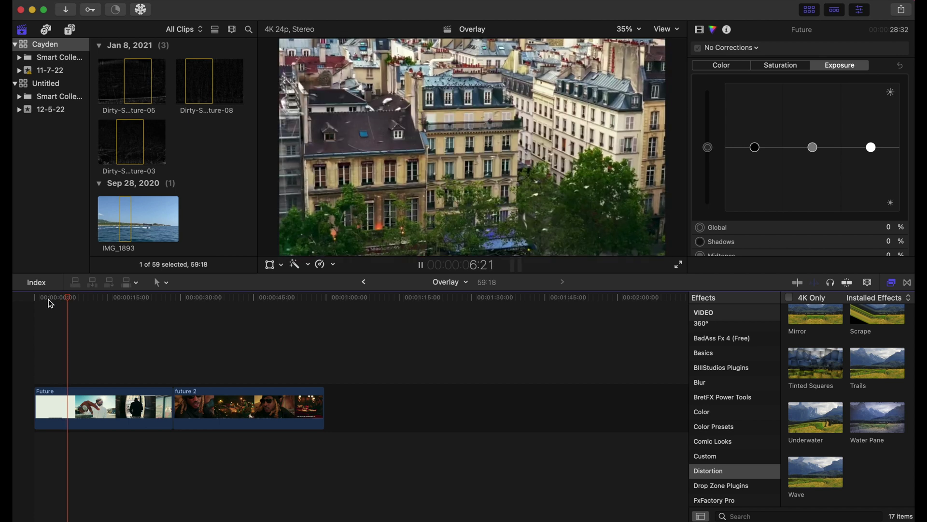
key(space)
drag(68, 298, 46, 301)
- Blade the Future clip at the playhead and delete its two-second opening piece
click(49, 408)
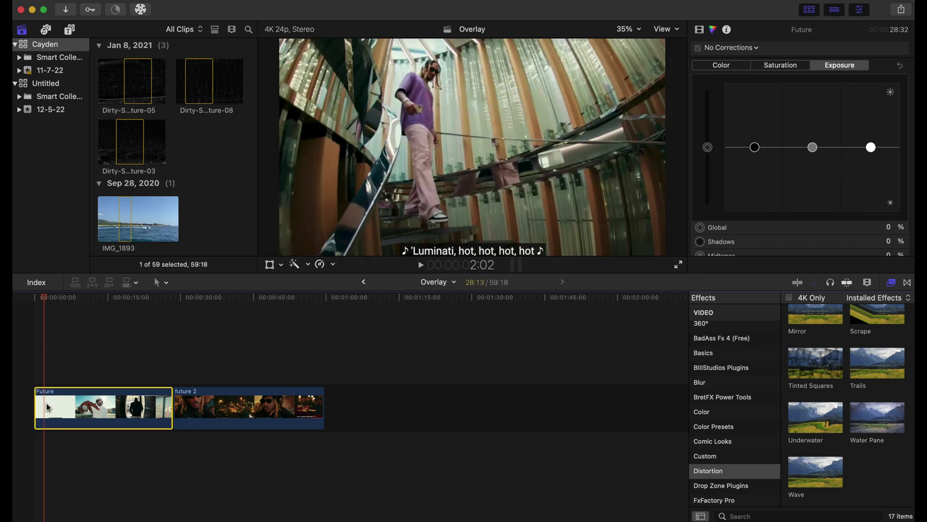
key(super+b)
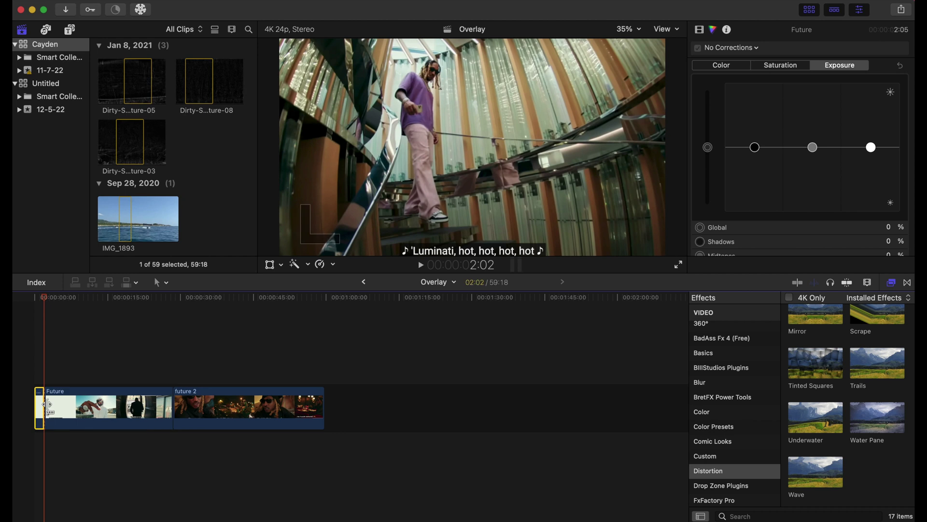
key(BackSpace)
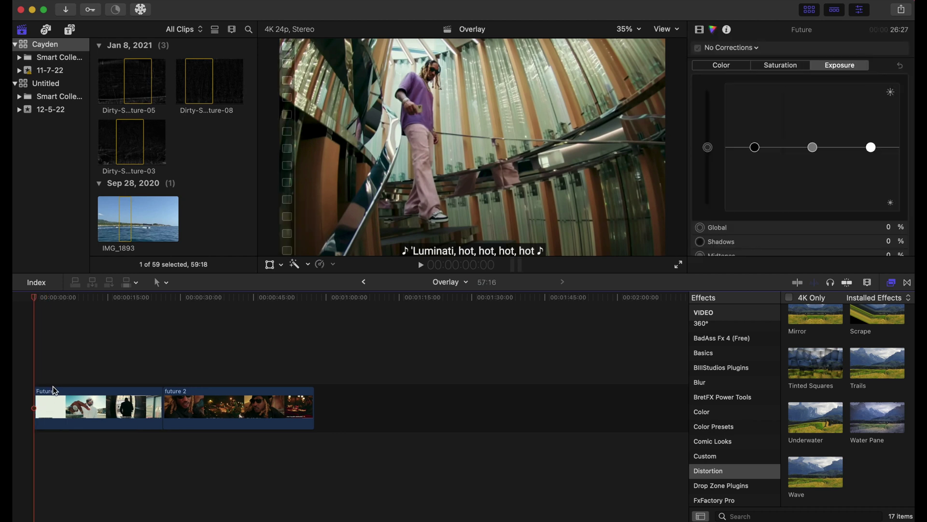
click(54, 395)
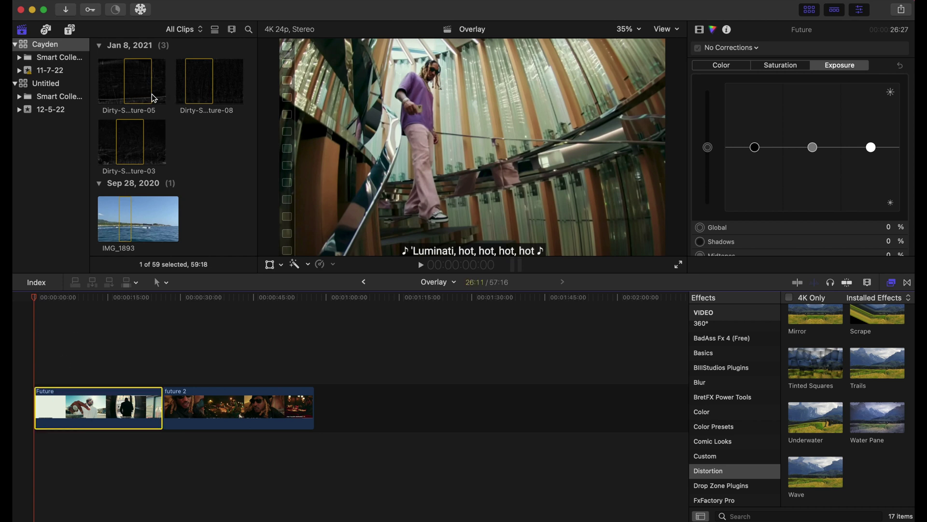
- Place Dirty-Surface-Texture-05 above Future's start, rotate it -179.3°, scale it 121%, extend it to 9:25
click(140, 85)
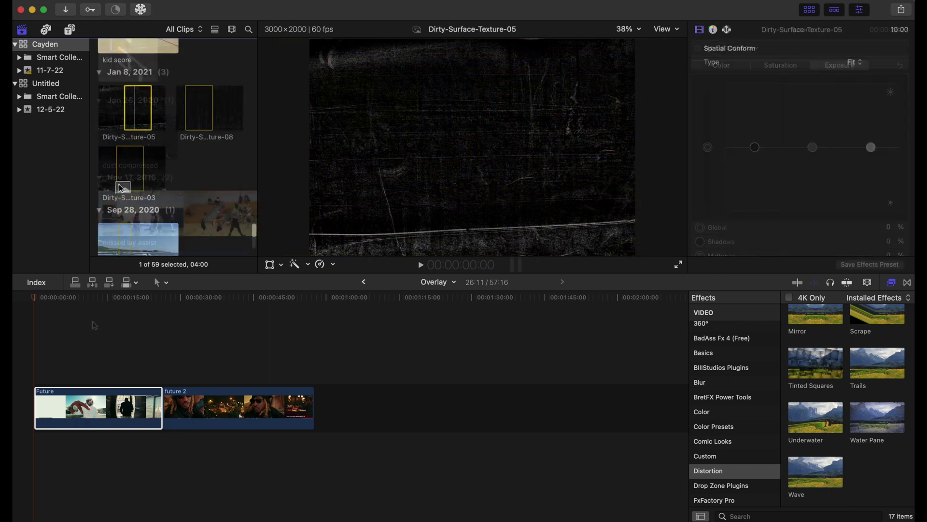
drag(95, 325, 33, 356)
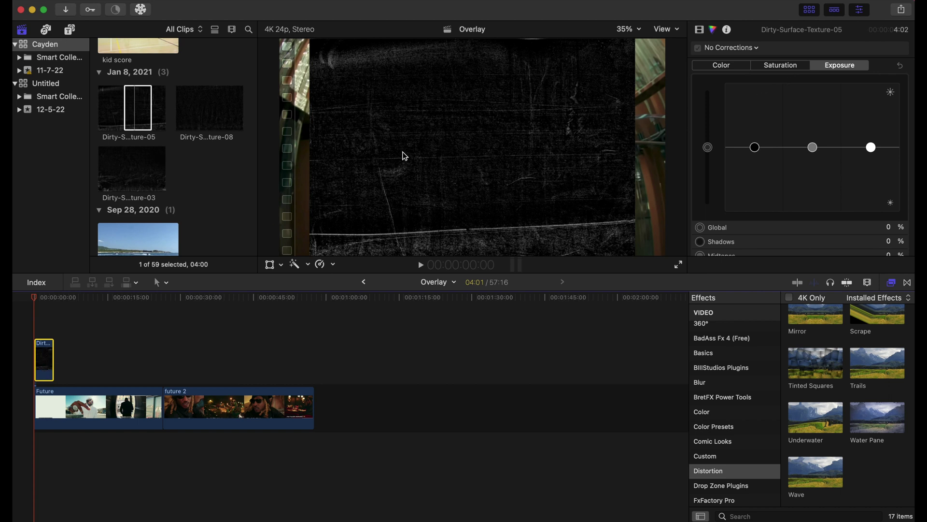
click(701, 30)
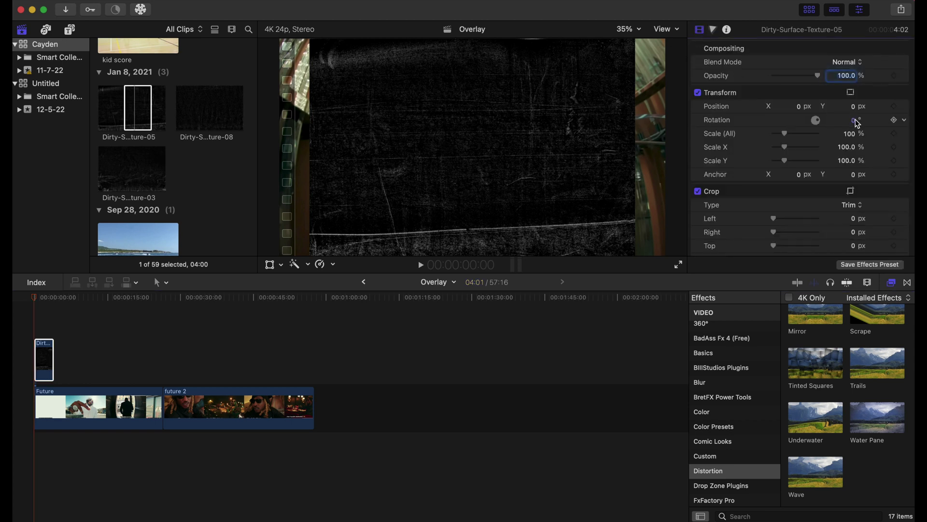
drag(856, 124, 856, 124)
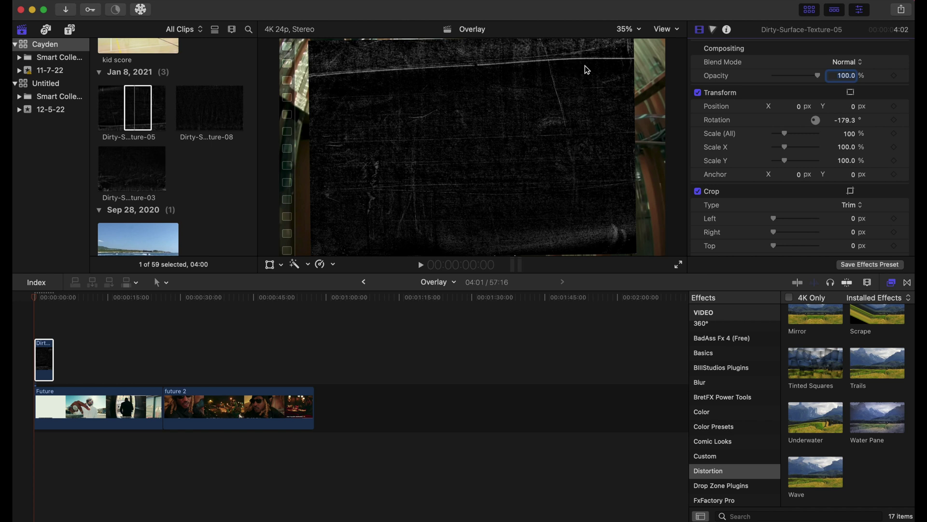
drag(784, 133, 789, 139)
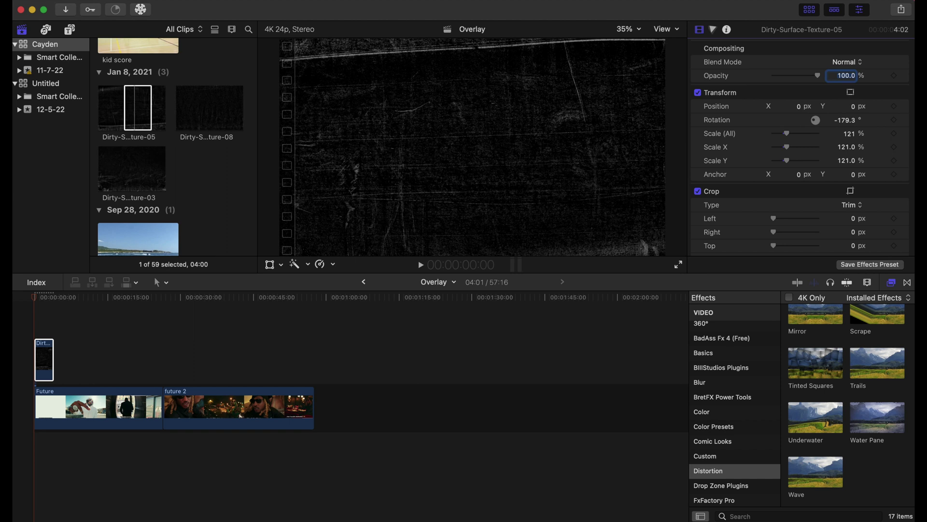
drag(54, 360, 80, 362)
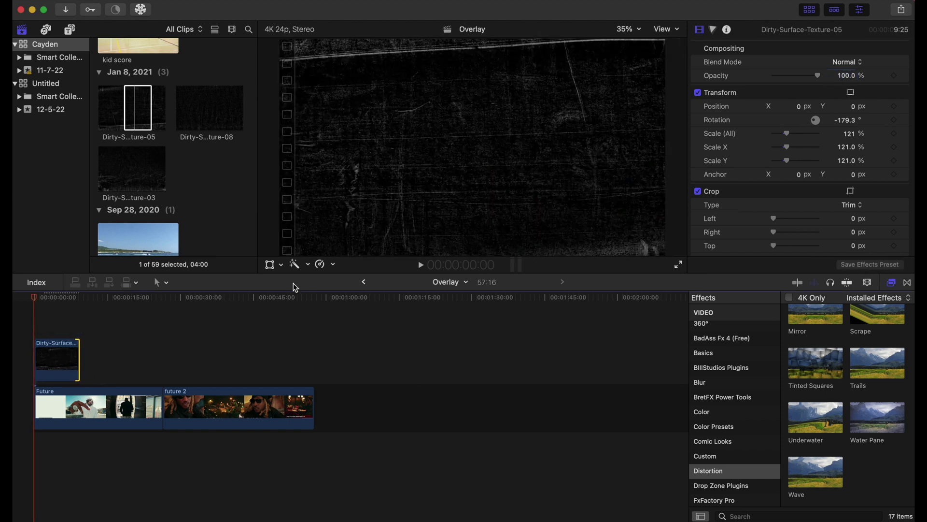
- Set the Dirty-Surface-Texture-05 overlay's Compositing blend mode to Add and reselect the clip
click(837, 64)
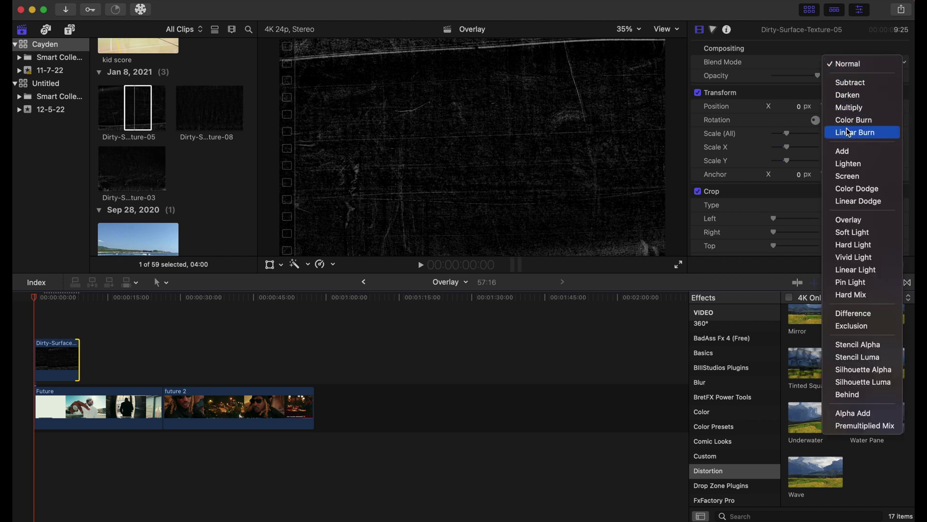
click(849, 150)
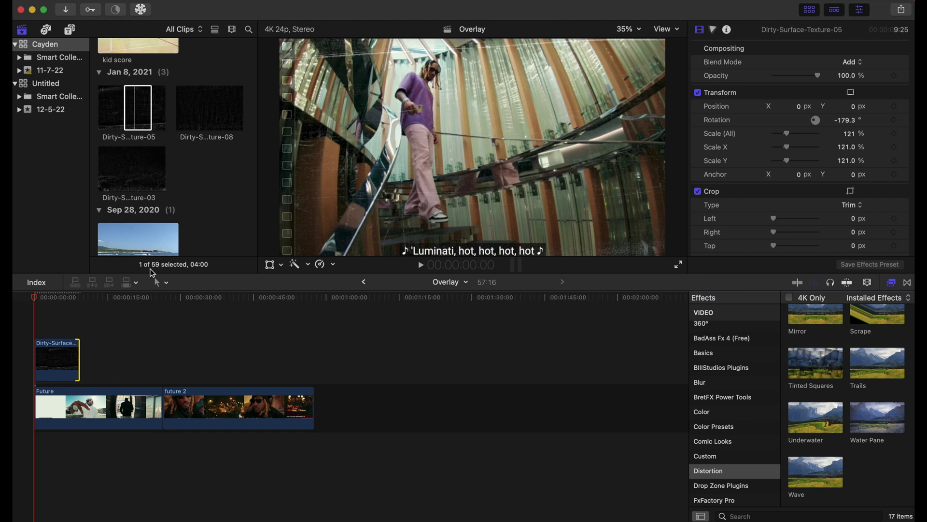
click(63, 356)
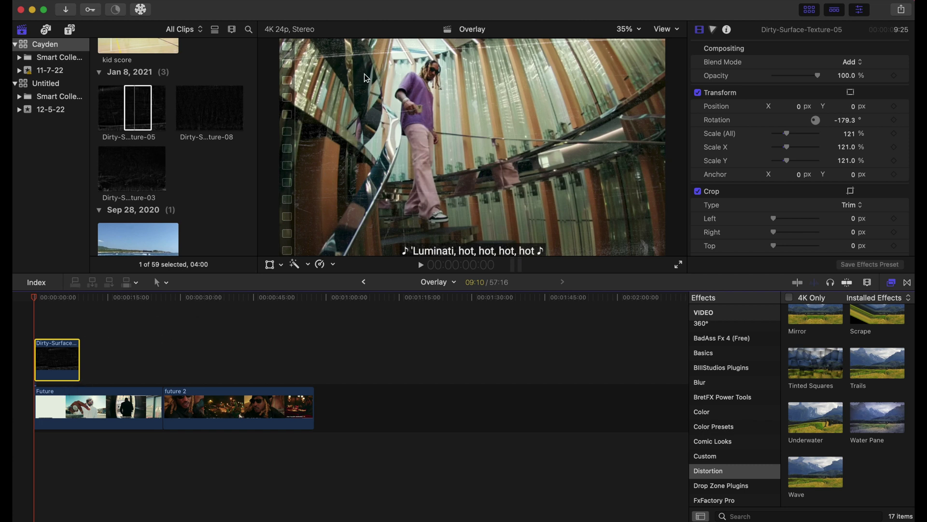
- Raise the overlay's Color Board Midtones exposure to 60% and preview it in playback
click(713, 31)
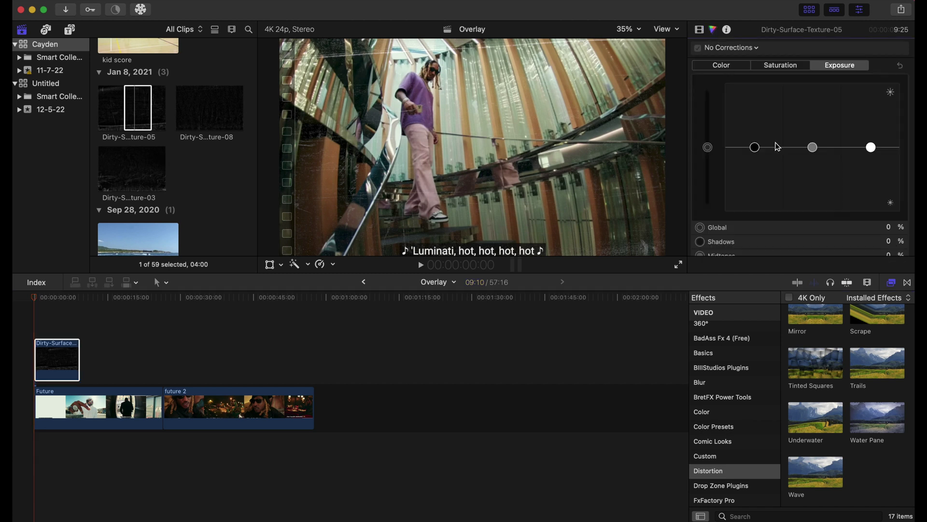
click(813, 148)
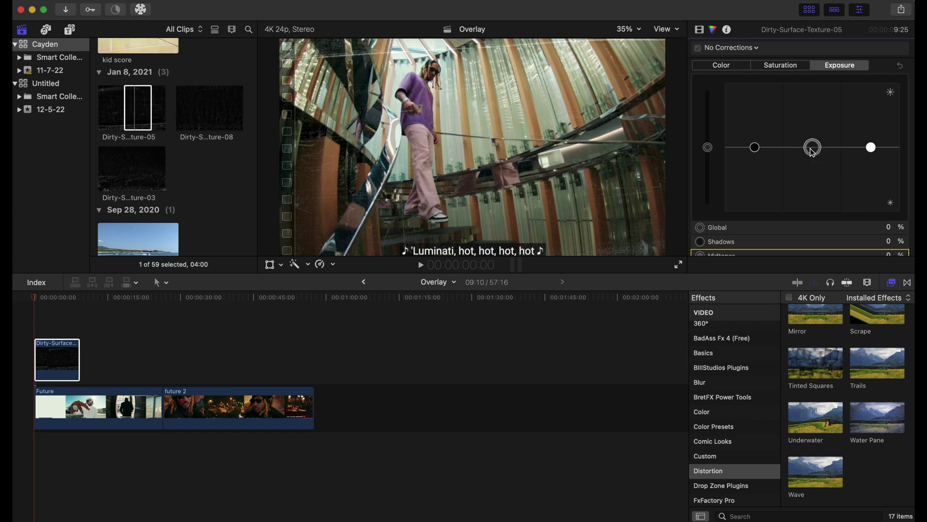
drag(812, 149, 815, 120)
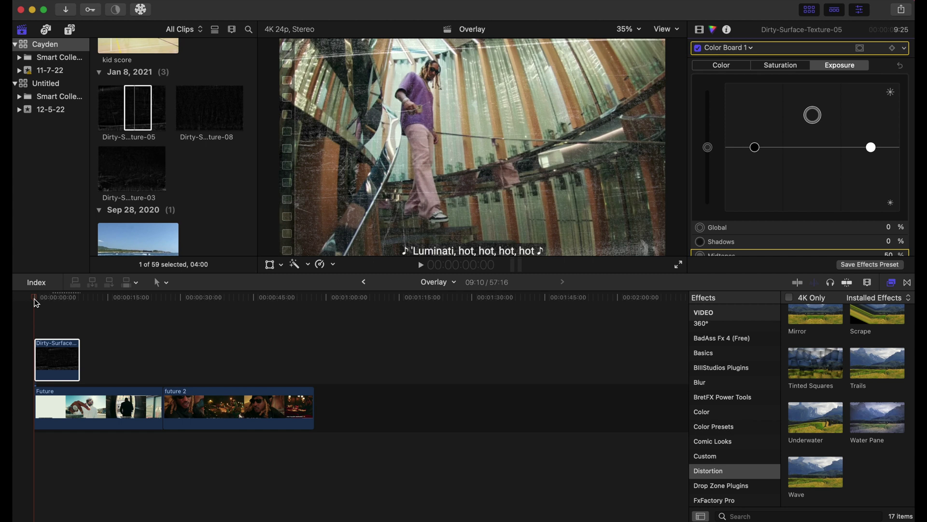
key(space)
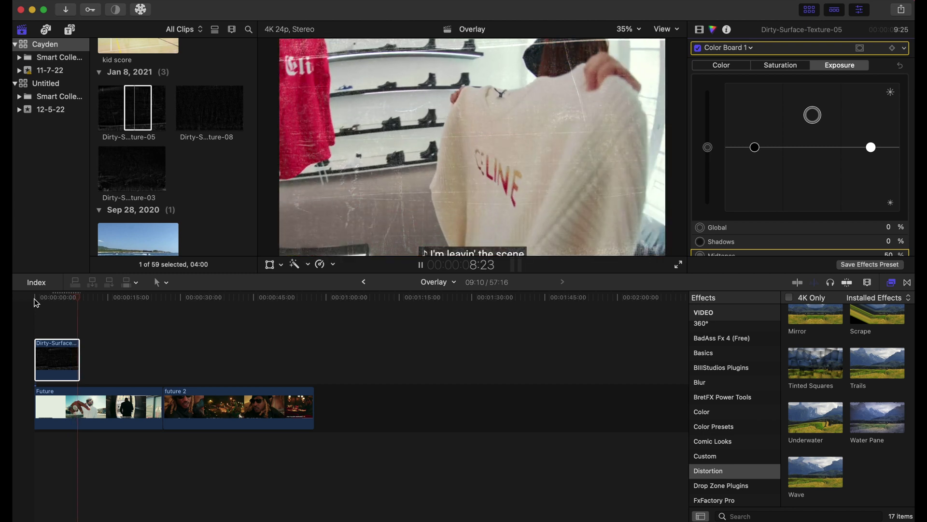
key(space)
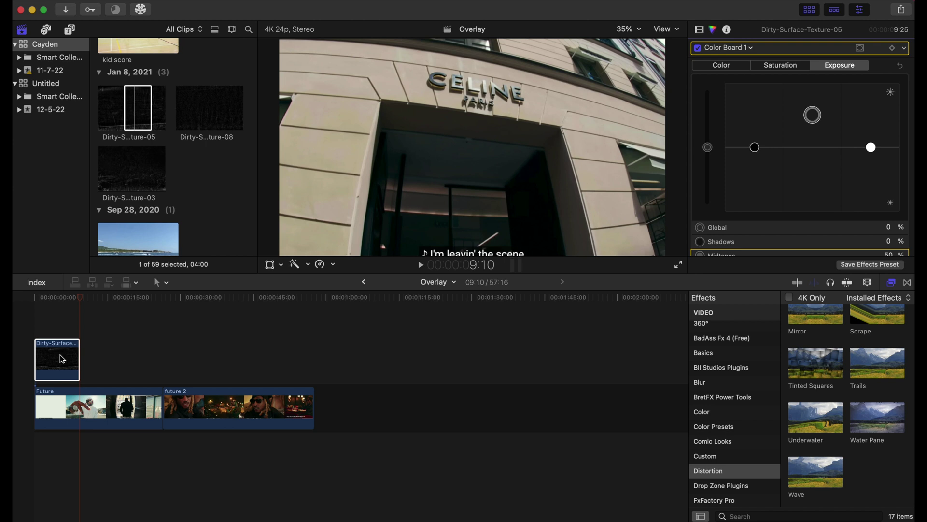
- Place Dirty-Surface-Texture-03 above future 2 with Rotation -179.7°, Scale 126%, Position Y -178.2 px
click(210, 109)
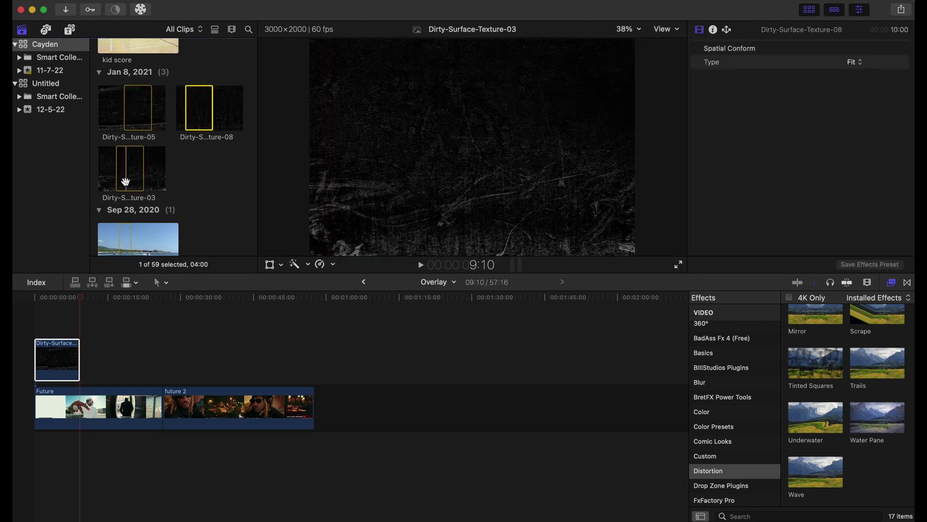
drag(132, 169, 167, 362)
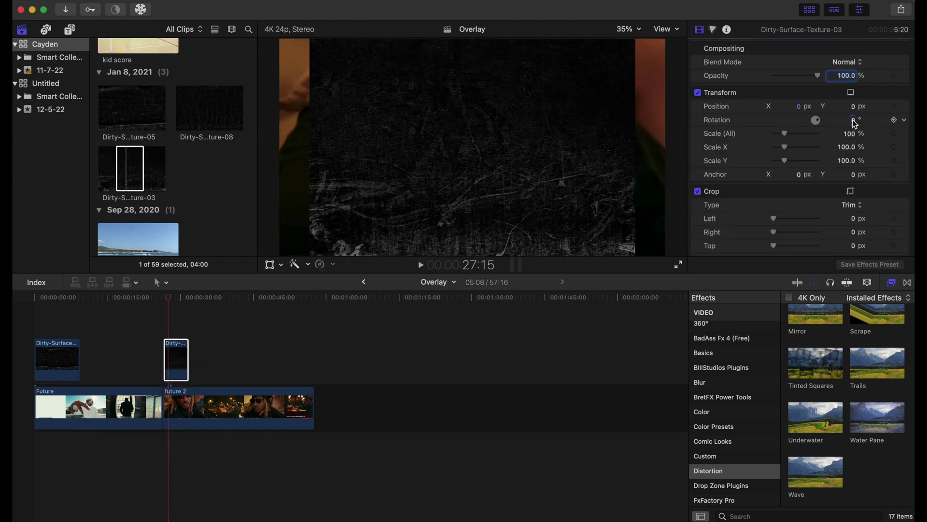
mouse_move(856, 124)
mouse_down()
mouse_move(820, 128)
mouse_move(853, 120)
mouse_up()
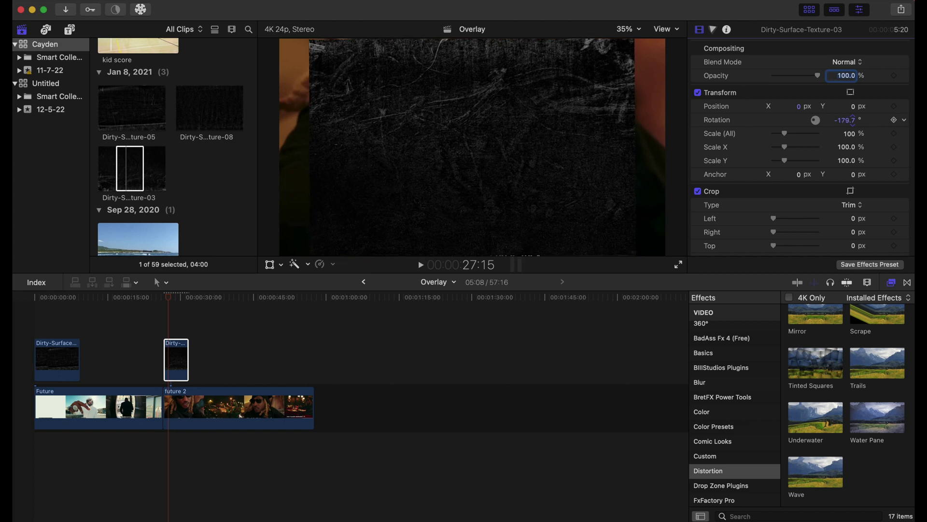
drag(853, 119, 853, 120)
drag(789, 137, 792, 140)
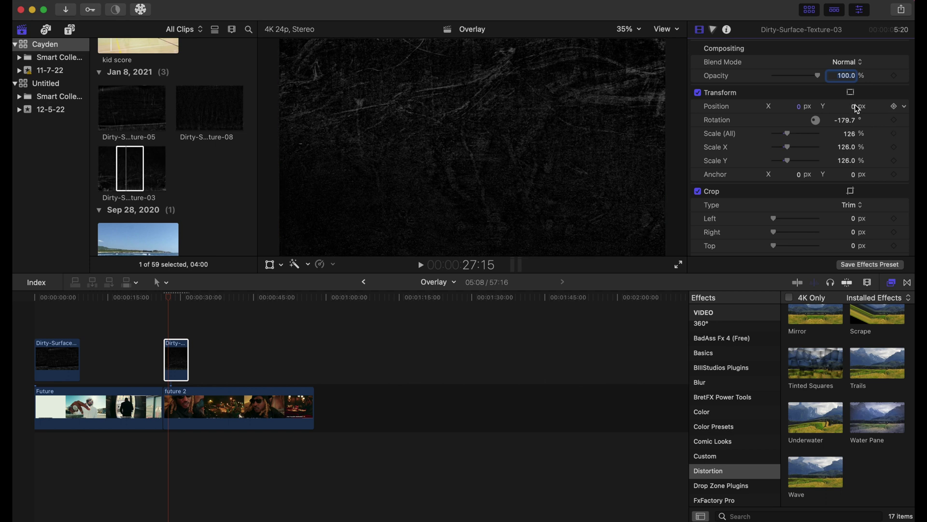
drag(855, 109, 499, 503)
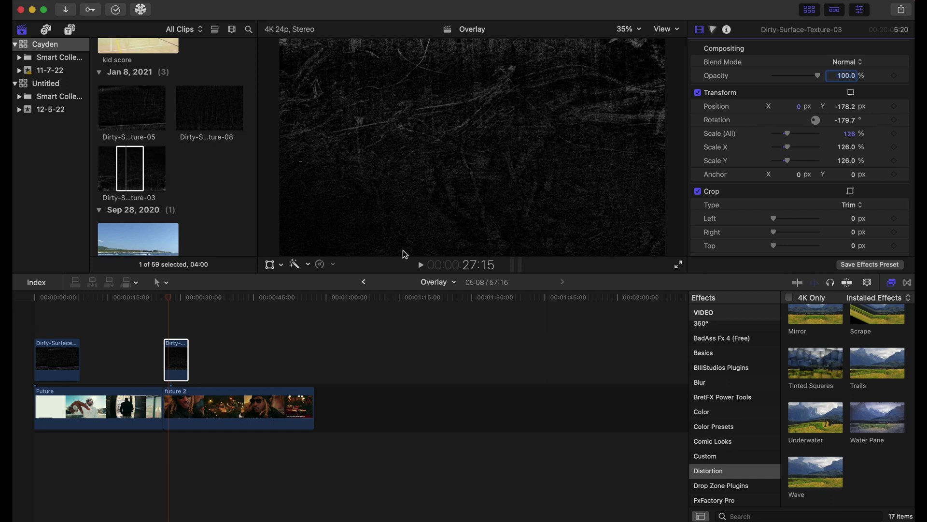
- Set Dirty-Surface-Texture-03's blend mode to Add and check the result in playback
click(849, 64)
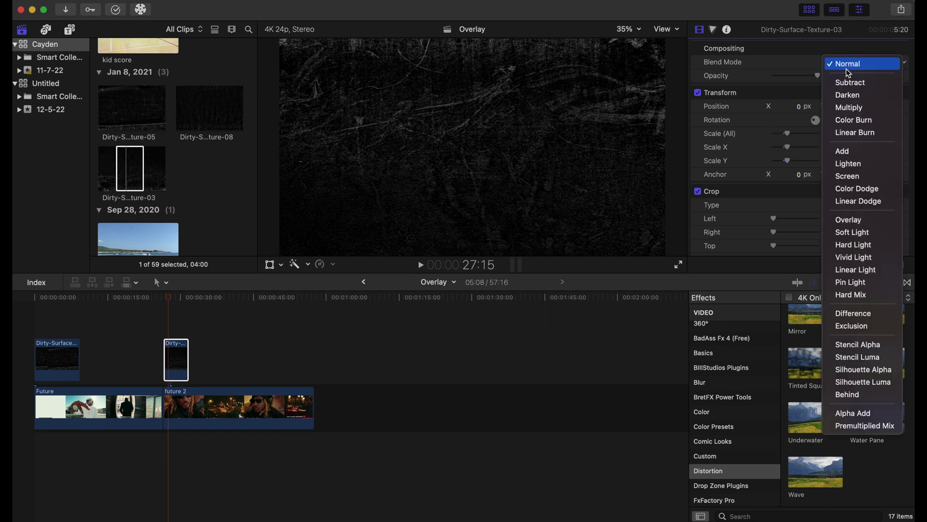
click(842, 151)
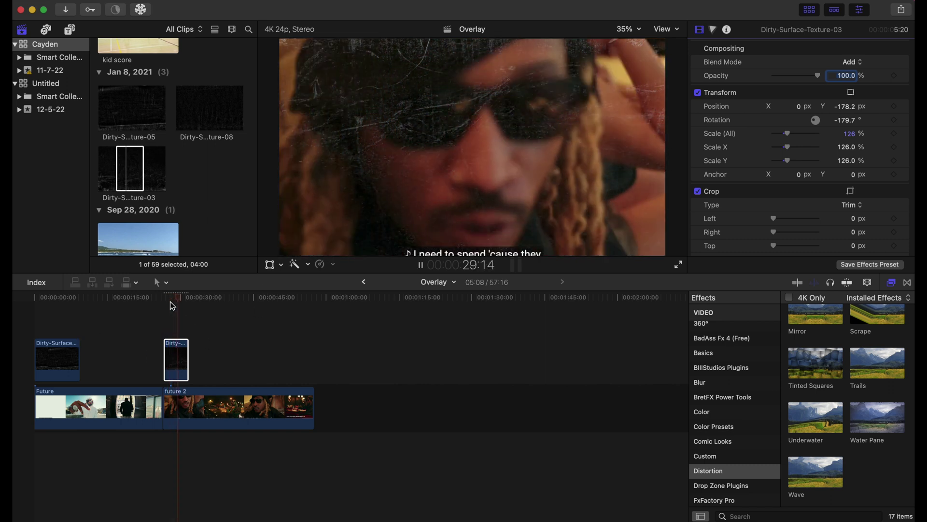
key(space)
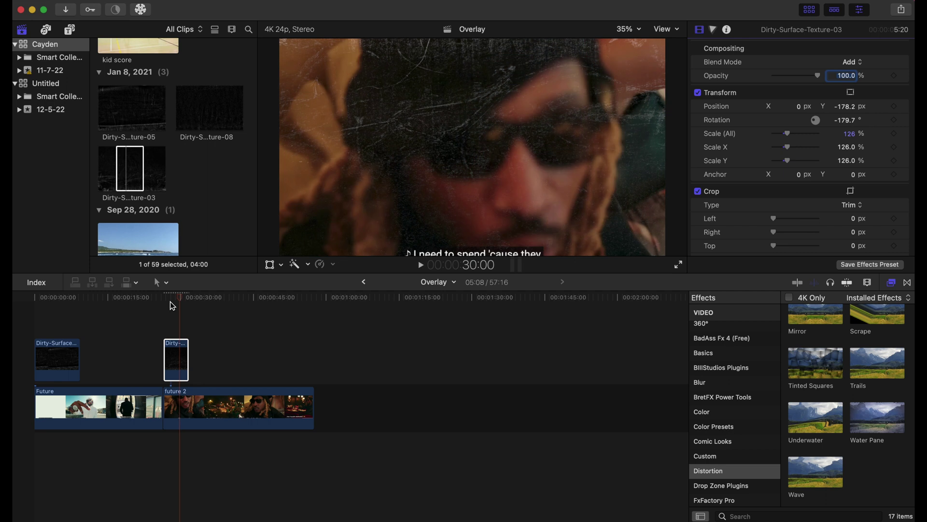
click(713, 30)
- Raise Dirty-Surface-Texture-03's Midtones exposure, preview it, and lengthen the overlay to 10:27
drag(810, 152, 810, 138)
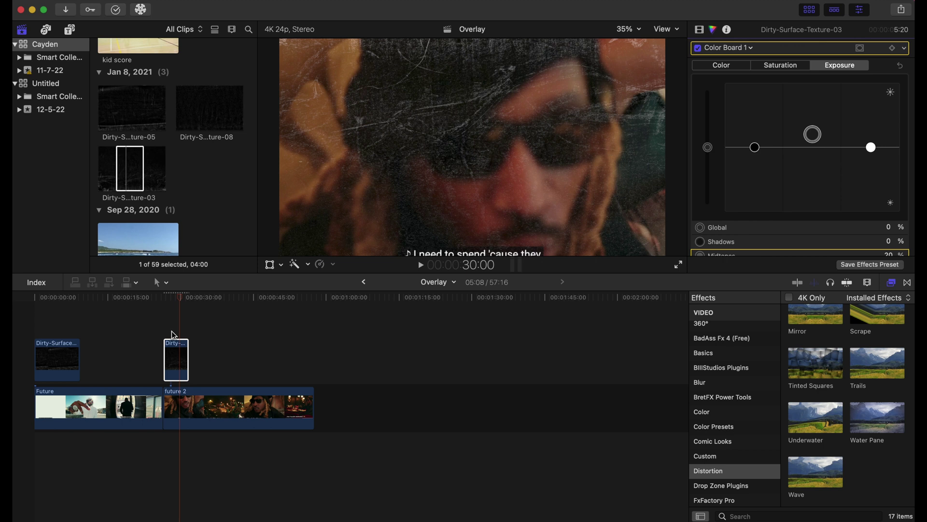
drag(179, 302, 167, 301)
key(space)
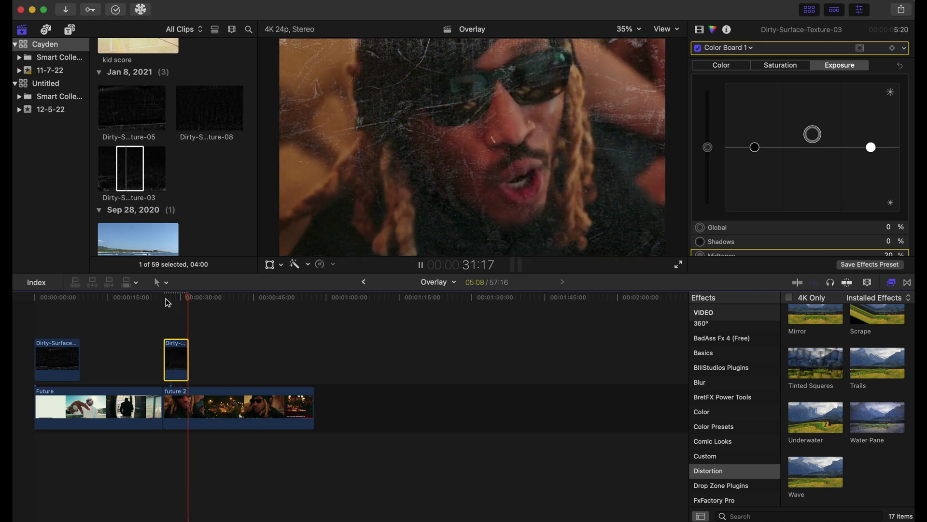
key(space)
key(ctrl+z)
key(space)
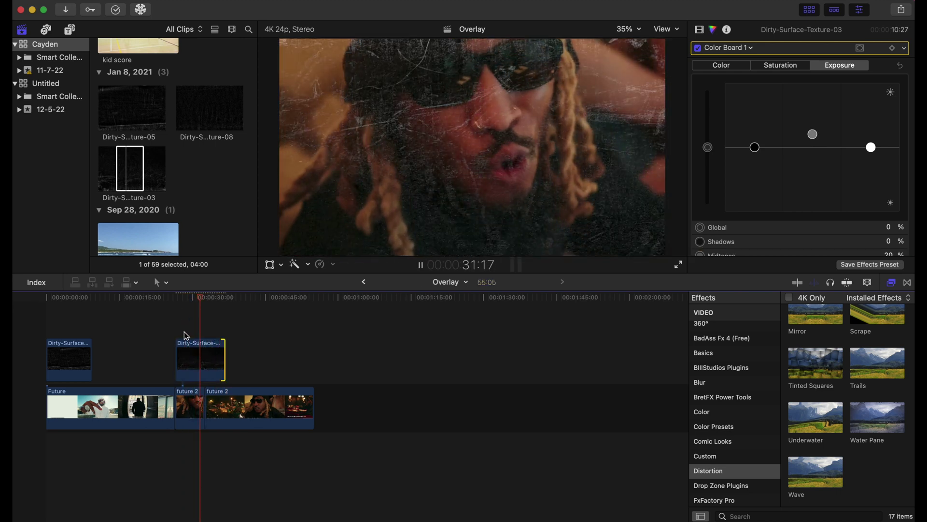